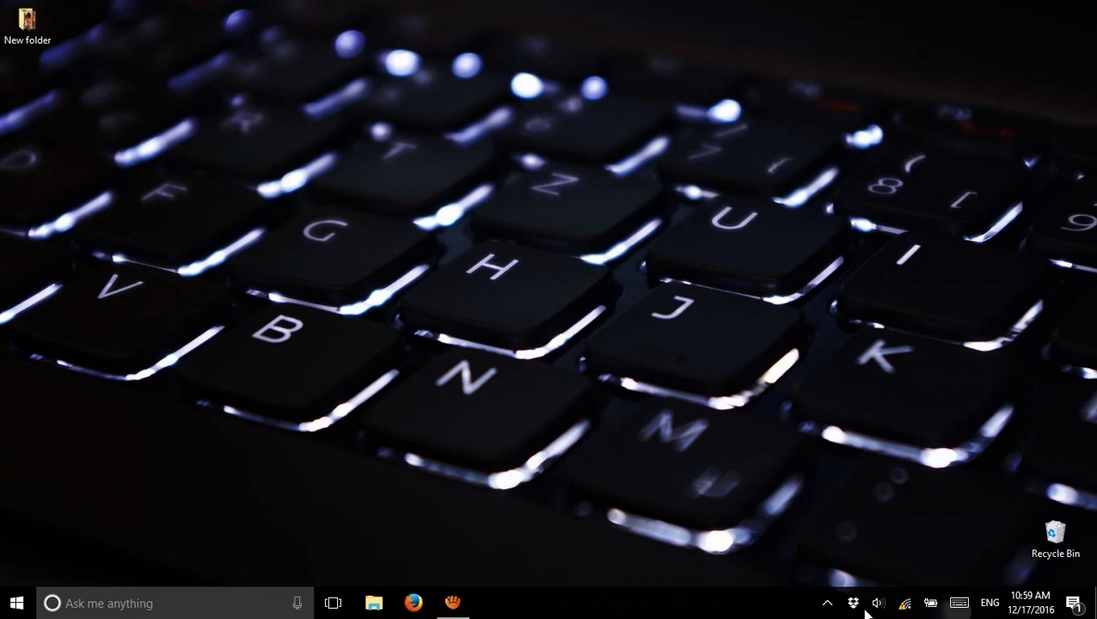
Step: Open the properties of the FiOS-ORTJH Wi-Fi network, listed as No Internet, from the tray flyout
mouse_move(902, 609)
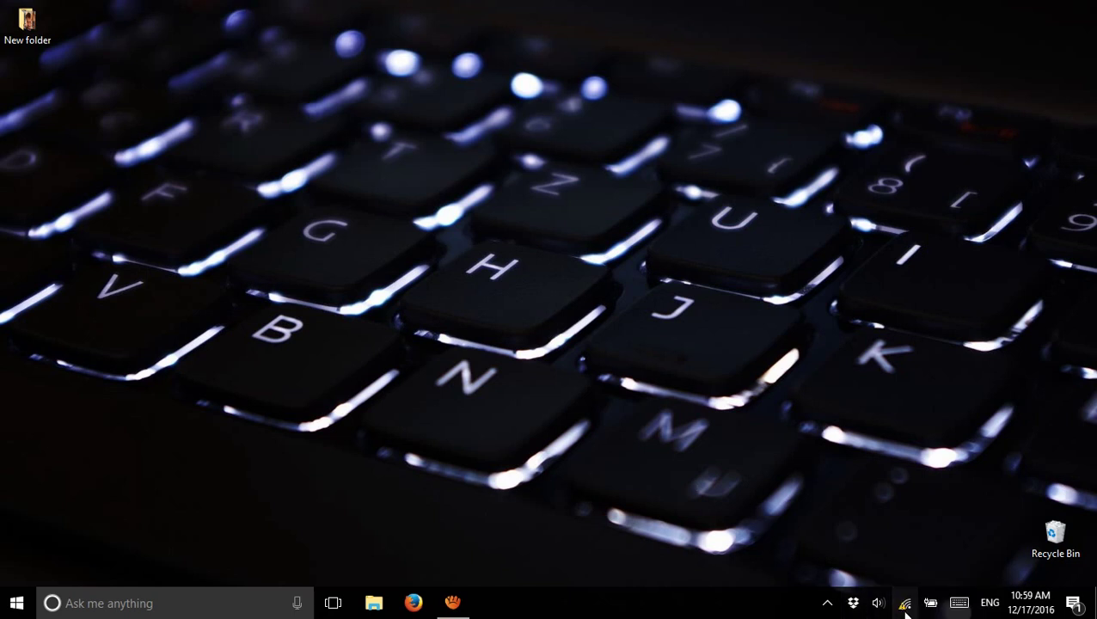
left_click(904, 607)
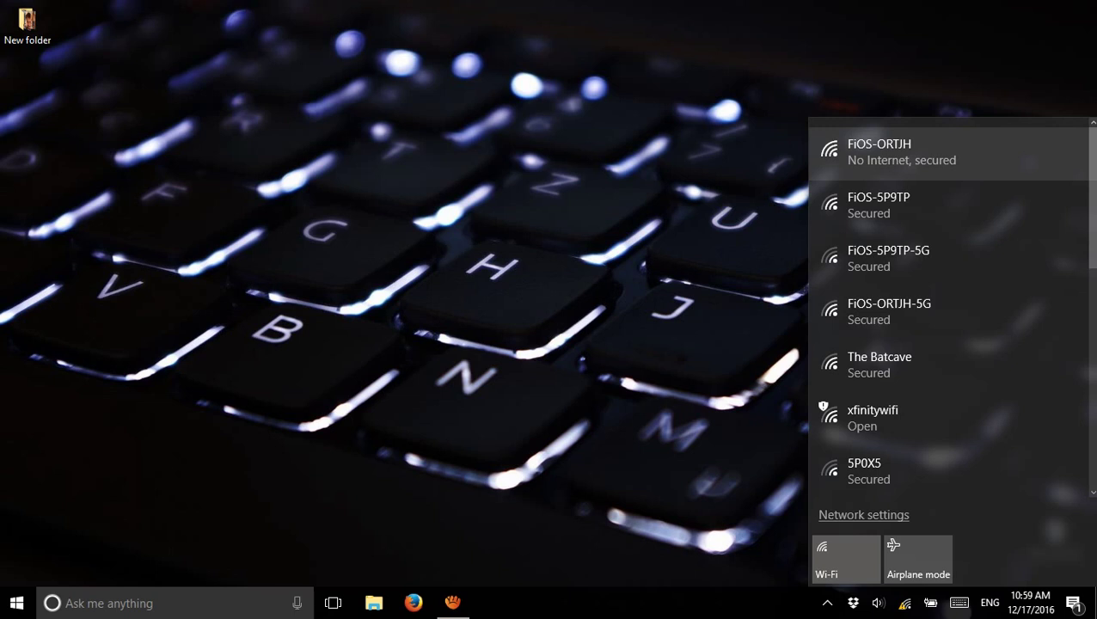
key("Return")
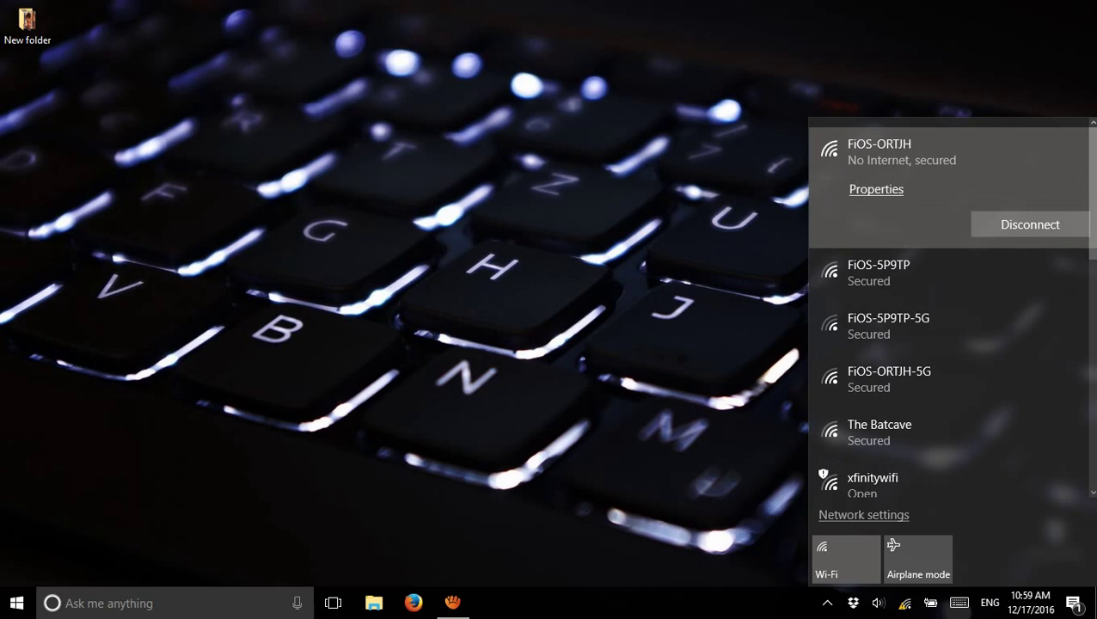
key("Return")
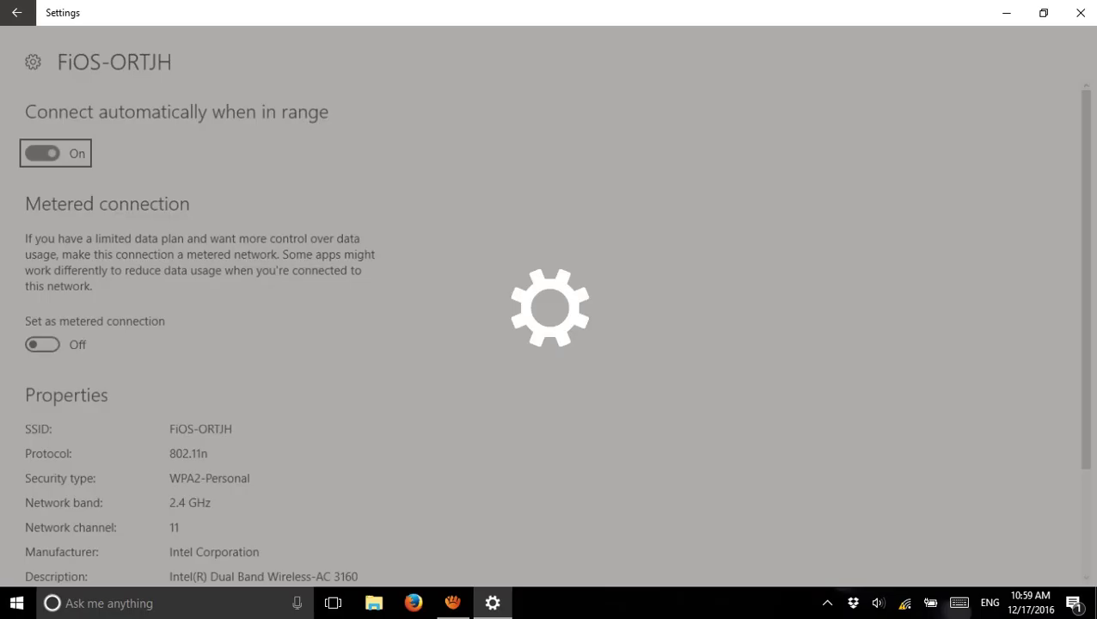
Step: Review the FiOS-ORTJH properties, then go back to the Wi-Fi page's Related settings
scroll(200, 370, "down", 3)
scroll(190, 367, "up", 3)
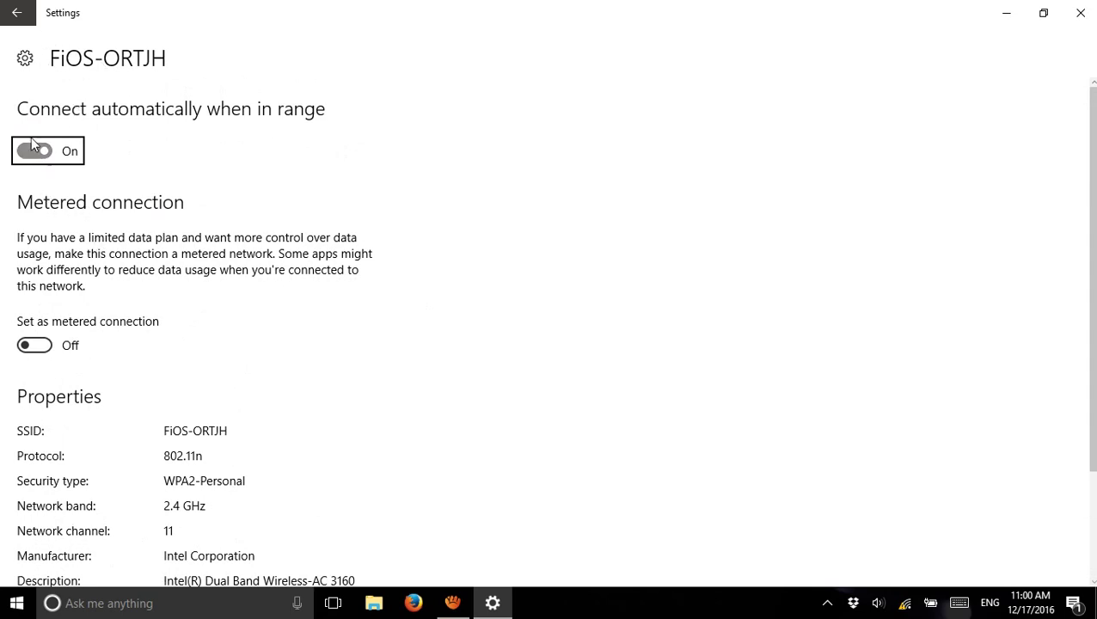
scroll(220, 397, "down", 3)
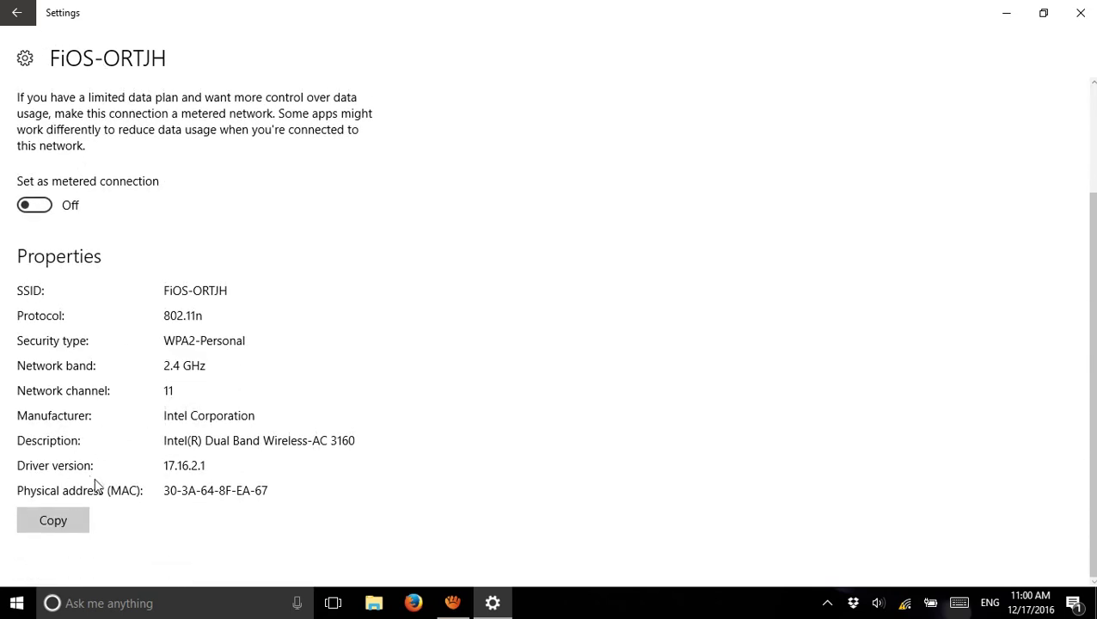
scroll(213, 350, "up", 3)
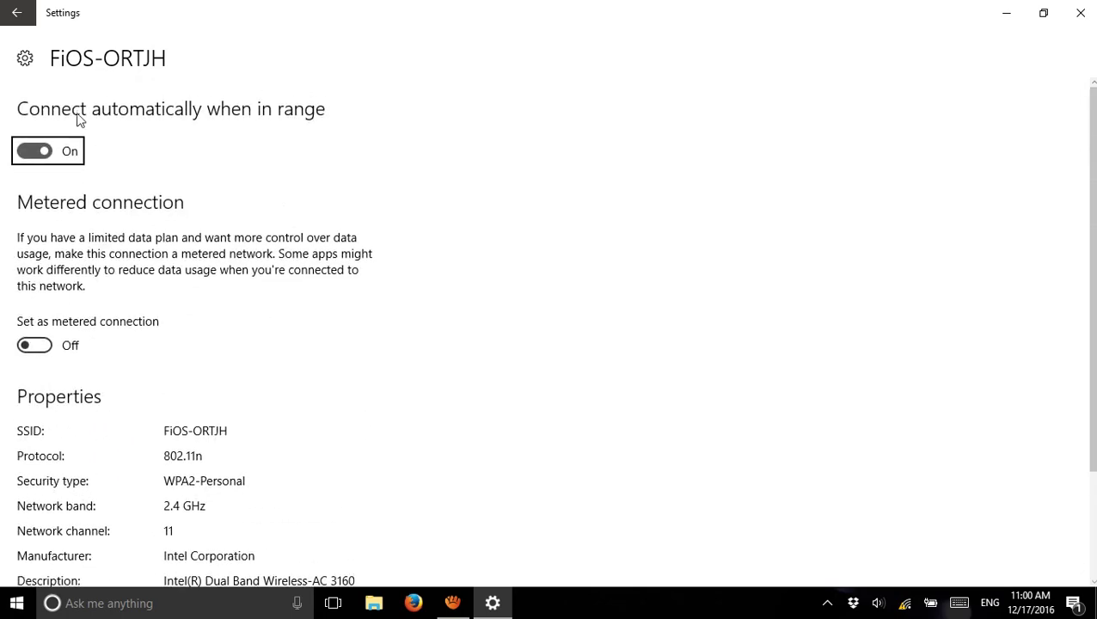
left_click(19, 15)
scroll(350, 327, "down", 5)
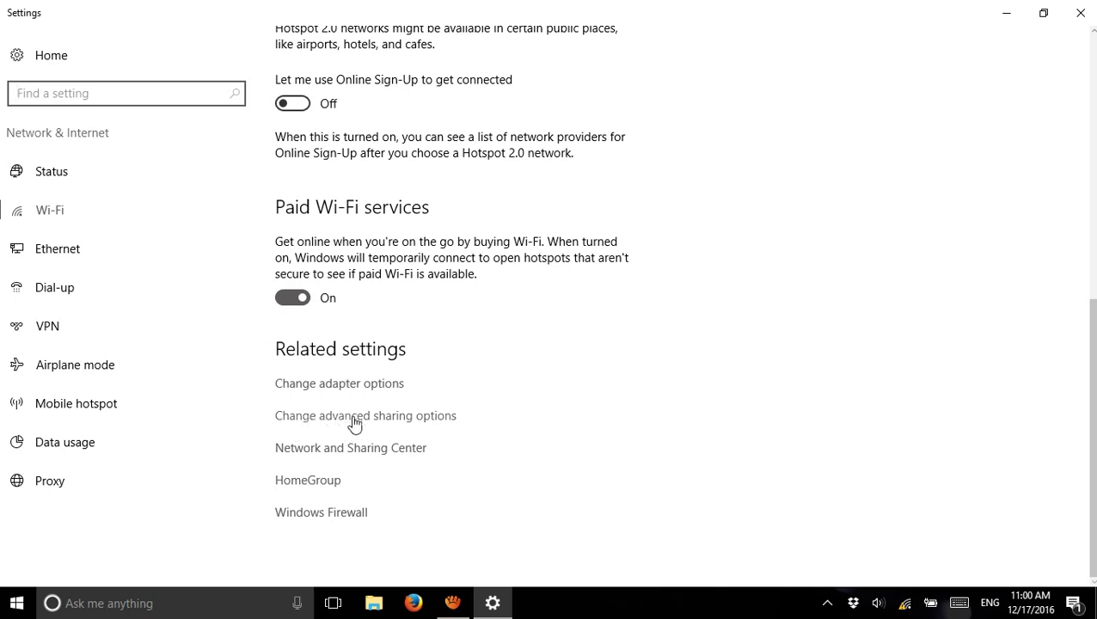
Step: Launch the Internet Connections troubleshooter from Network and Sharing Center's Troubleshoot problems list
left_click(376, 423)
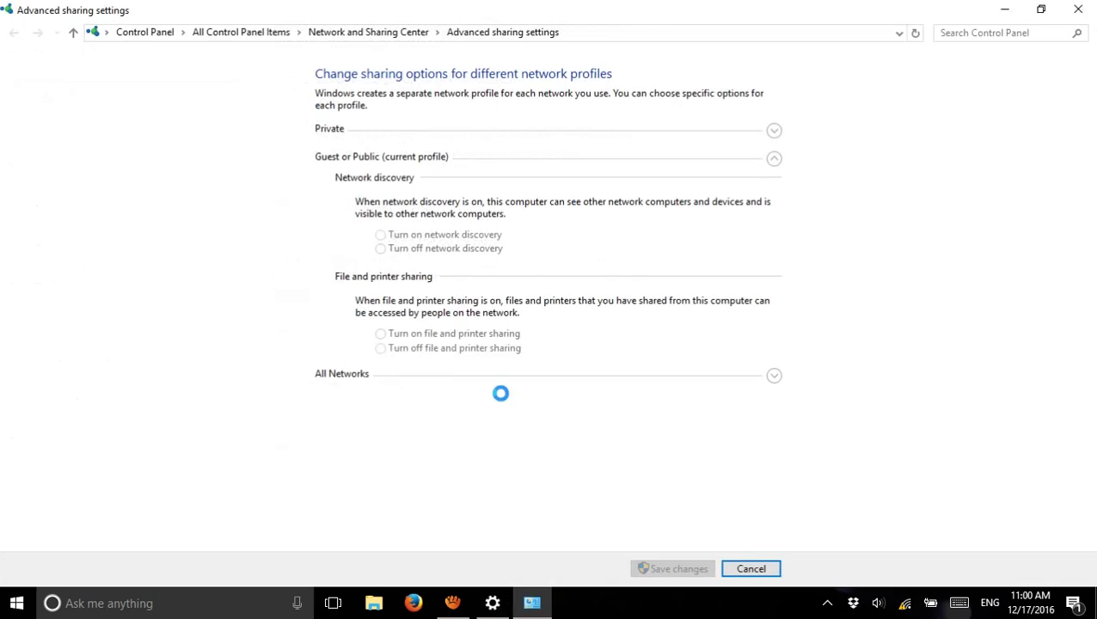
left_click(1080, 8)
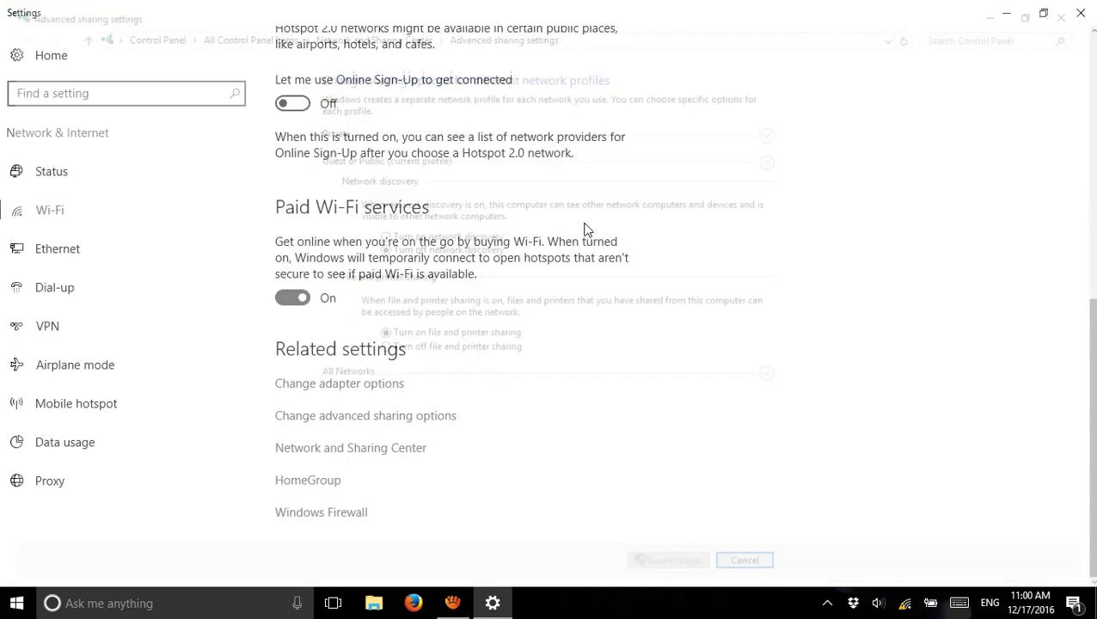
left_click(334, 449)
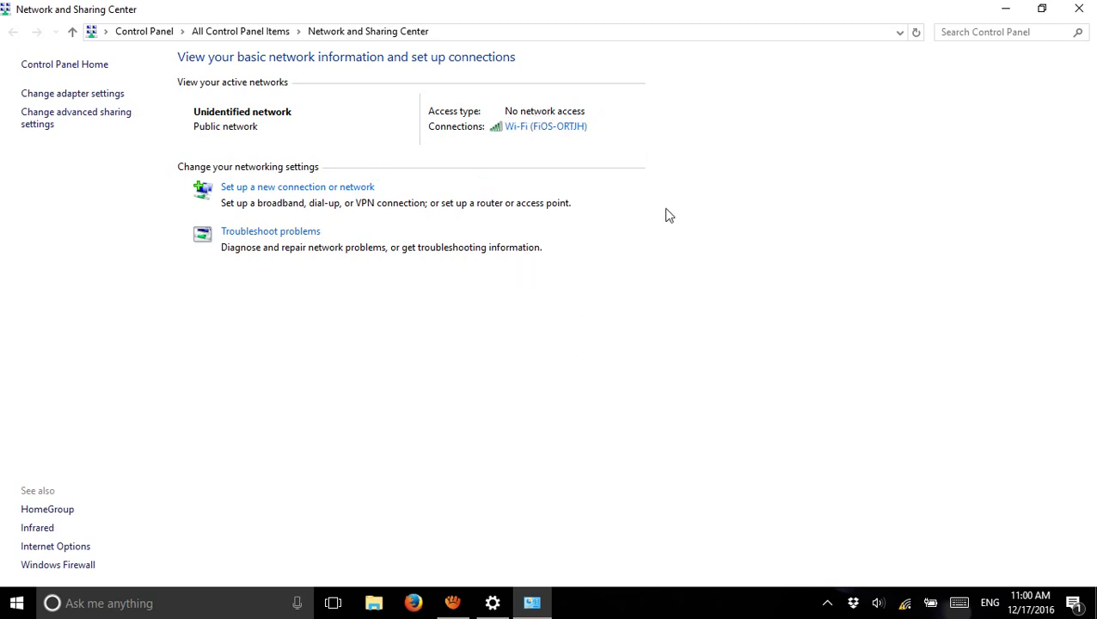
left_click(268, 233)
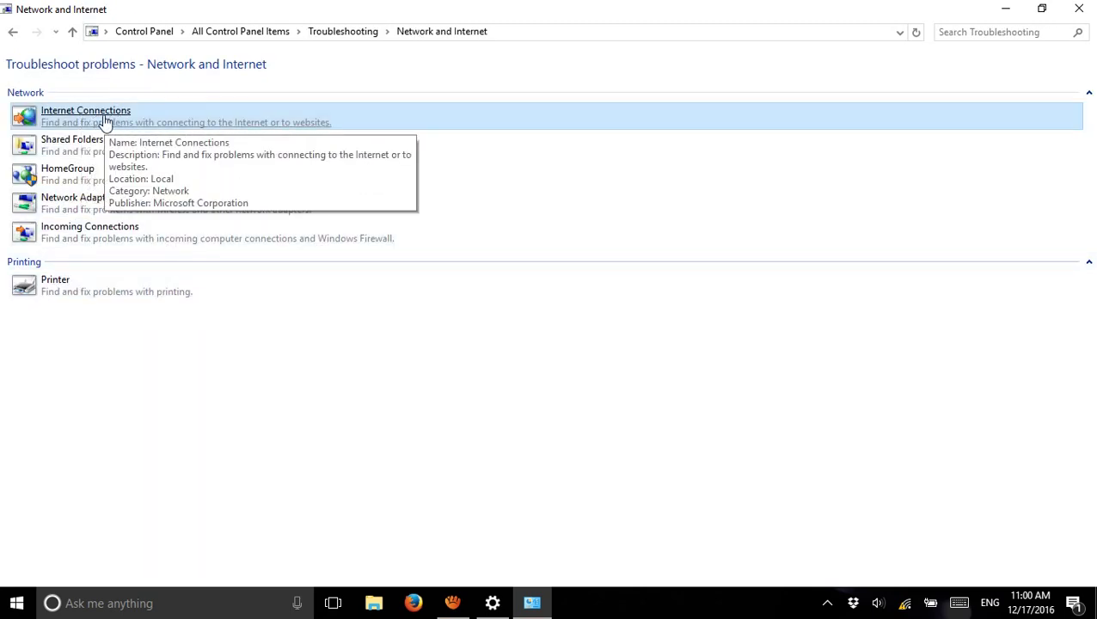
left_click(106, 119)
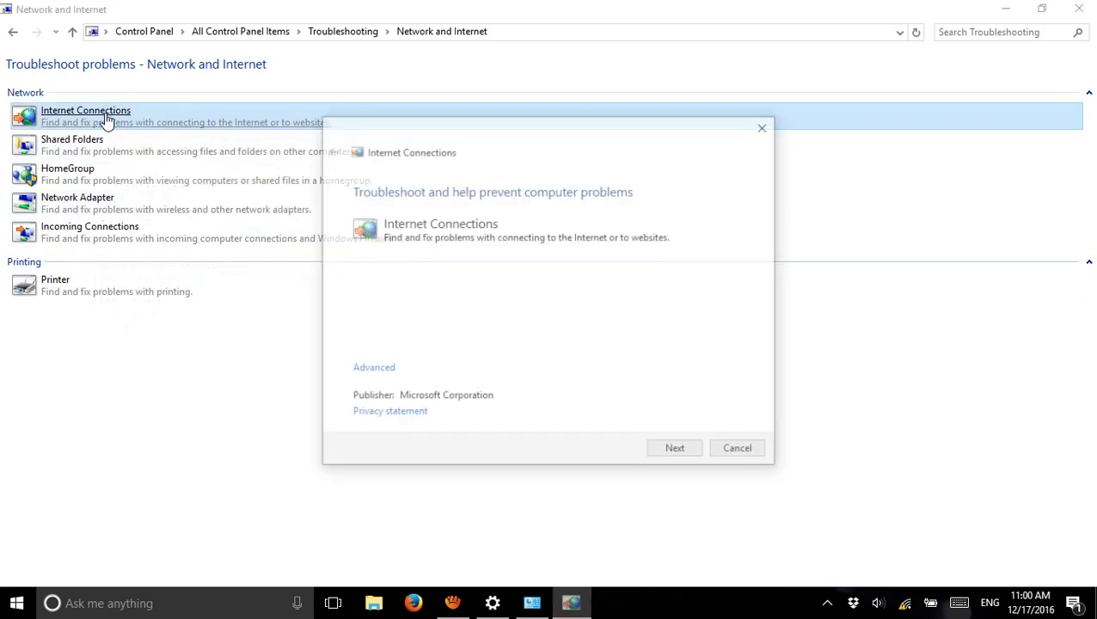
Step: Diagnose the Internet connection, which reports Wi-Fi lacks a valid IP configuration, then close the troubleshooter and Control Panel
left_click(677, 452)
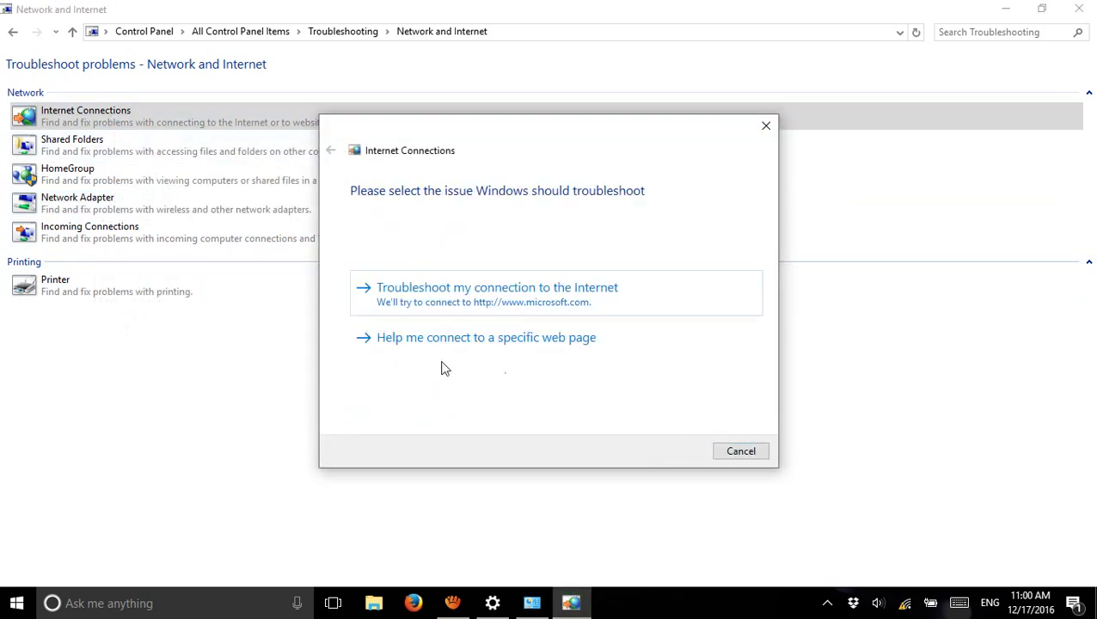
left_click(463, 295)
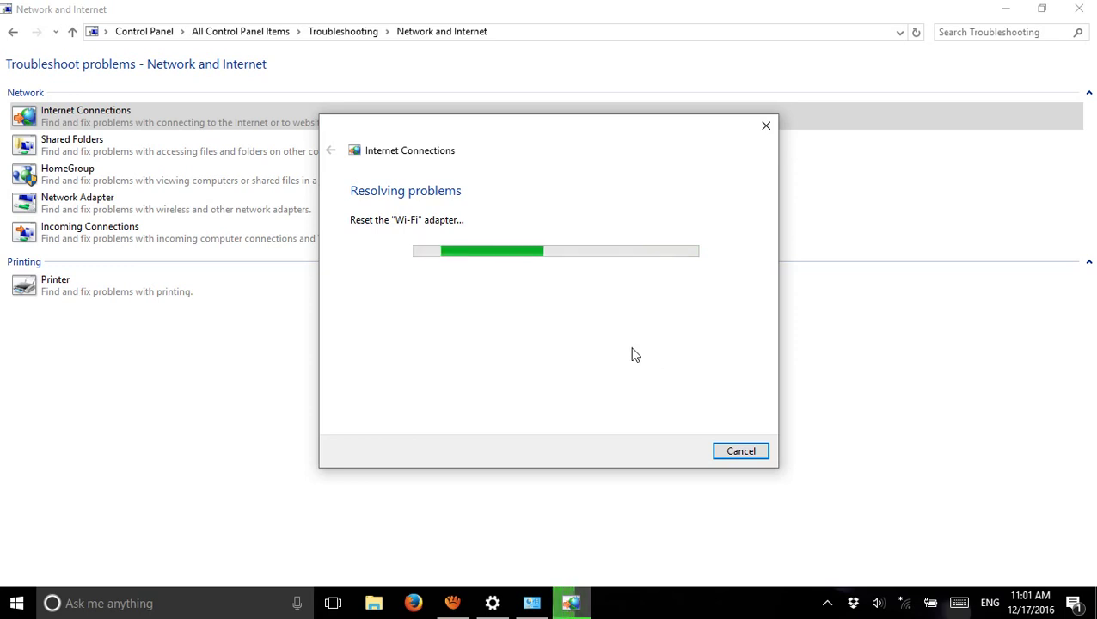
mouse_move(905, 605)
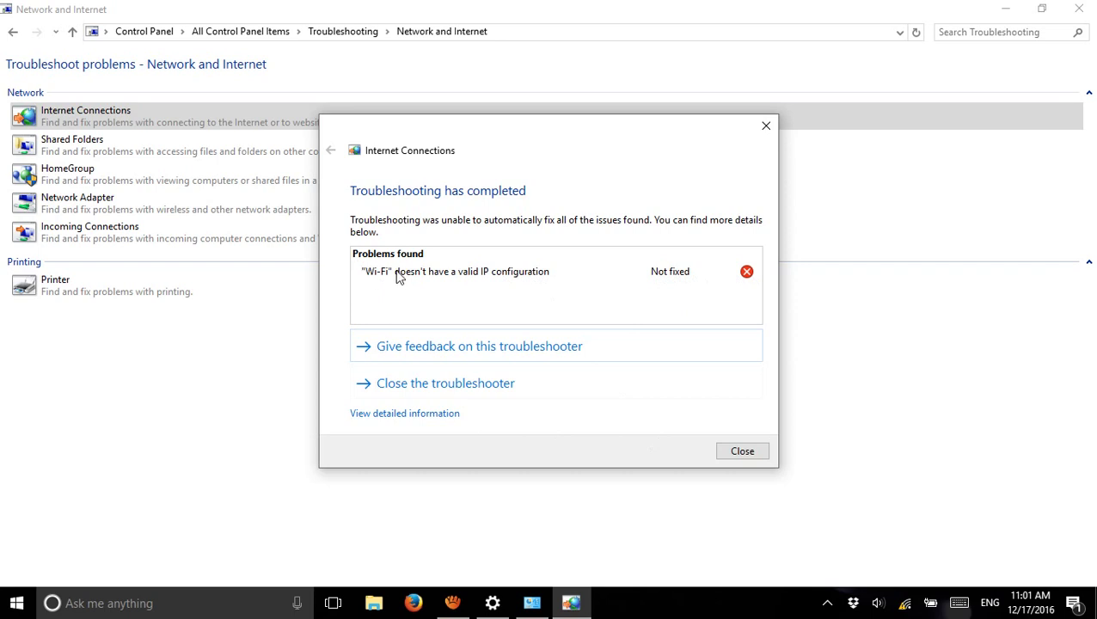
left_click(731, 453)
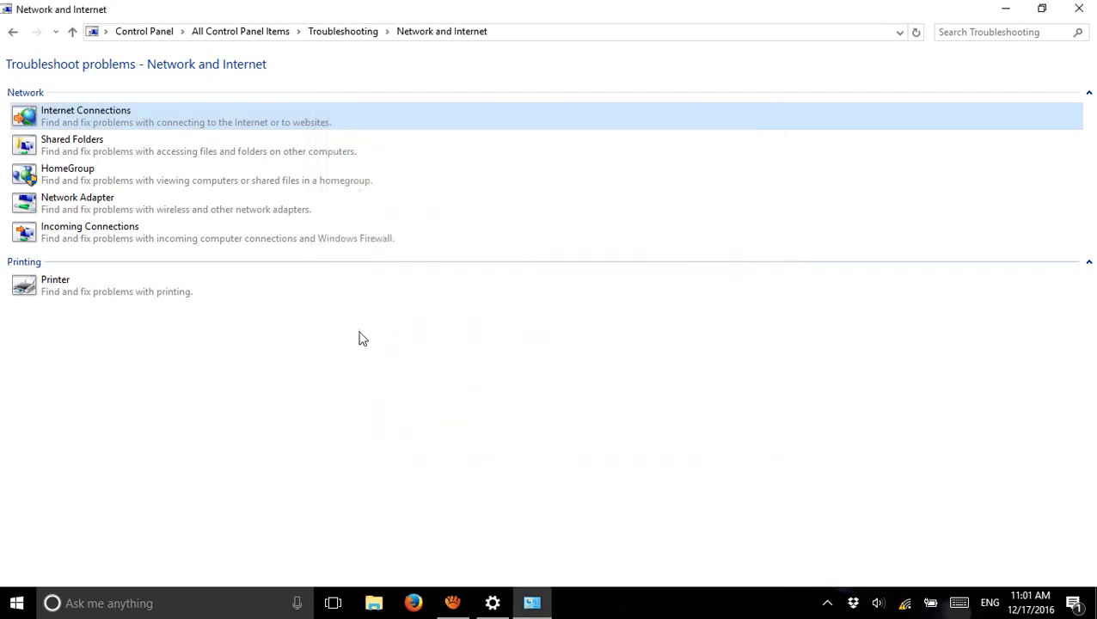
left_click(1079, 9)
Step: Close Settings and run Command Prompt as administrator from the Start menu search
left_click(1078, 8)
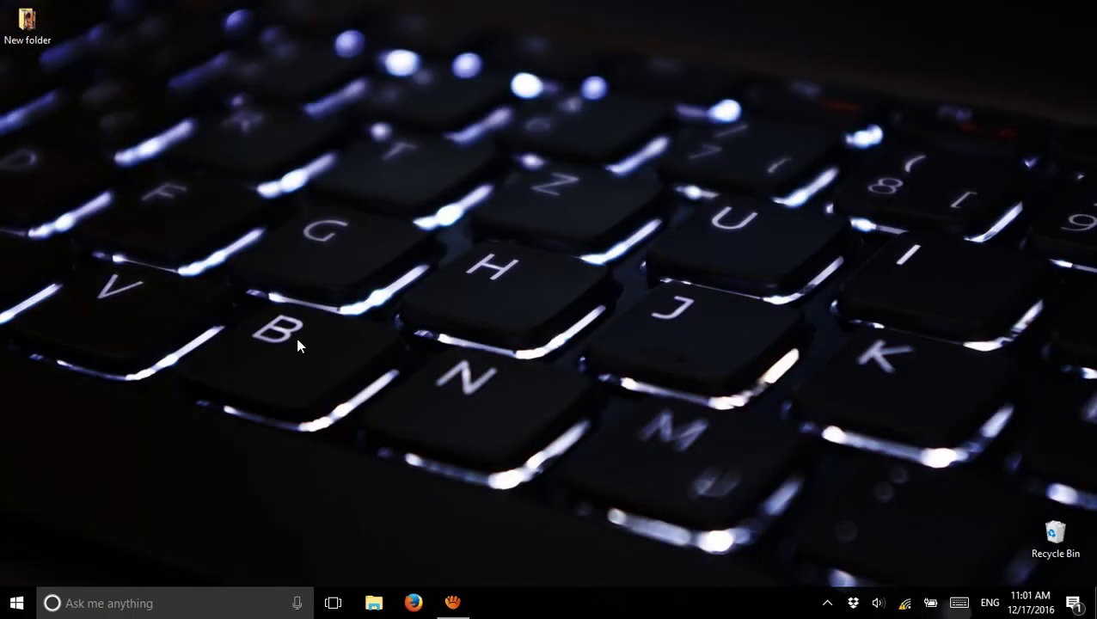
key("super")
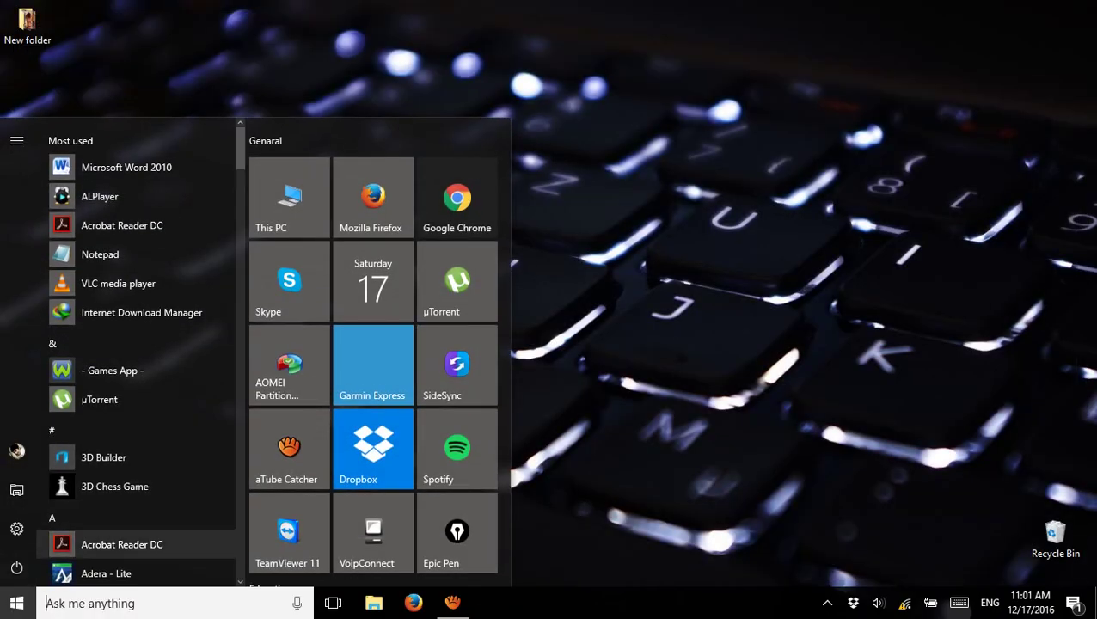
type("cm")
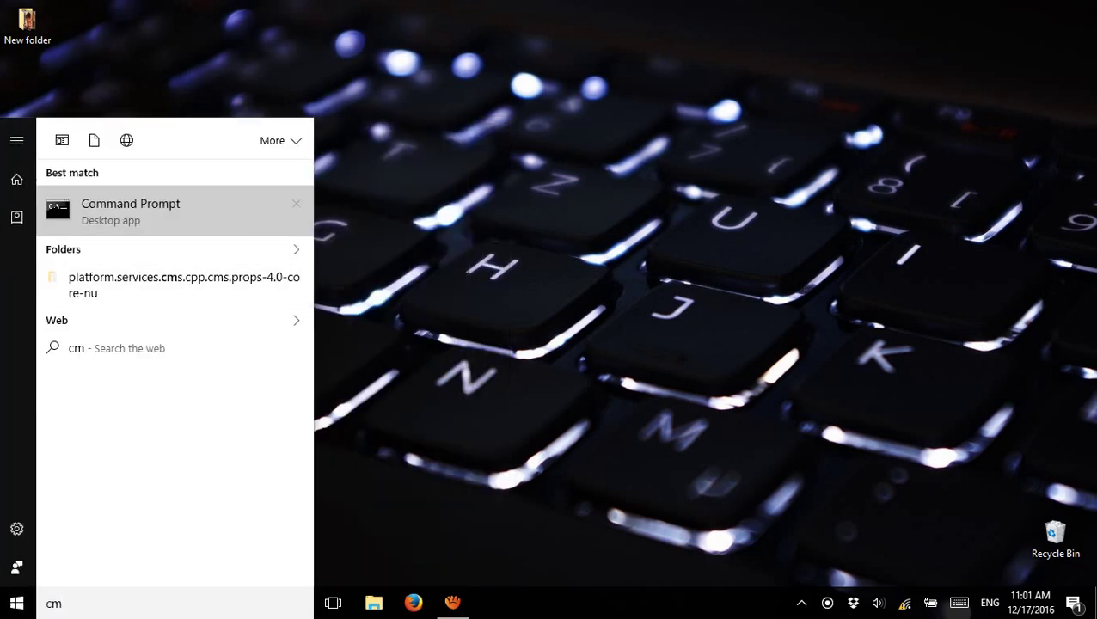
key("shift+F10")
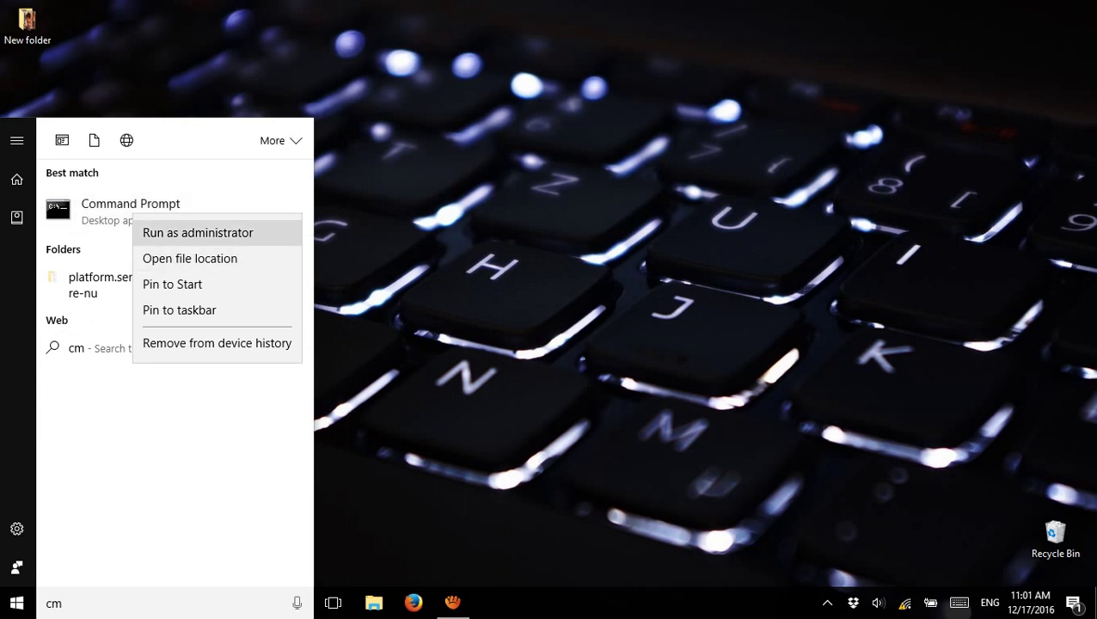
key("Return")
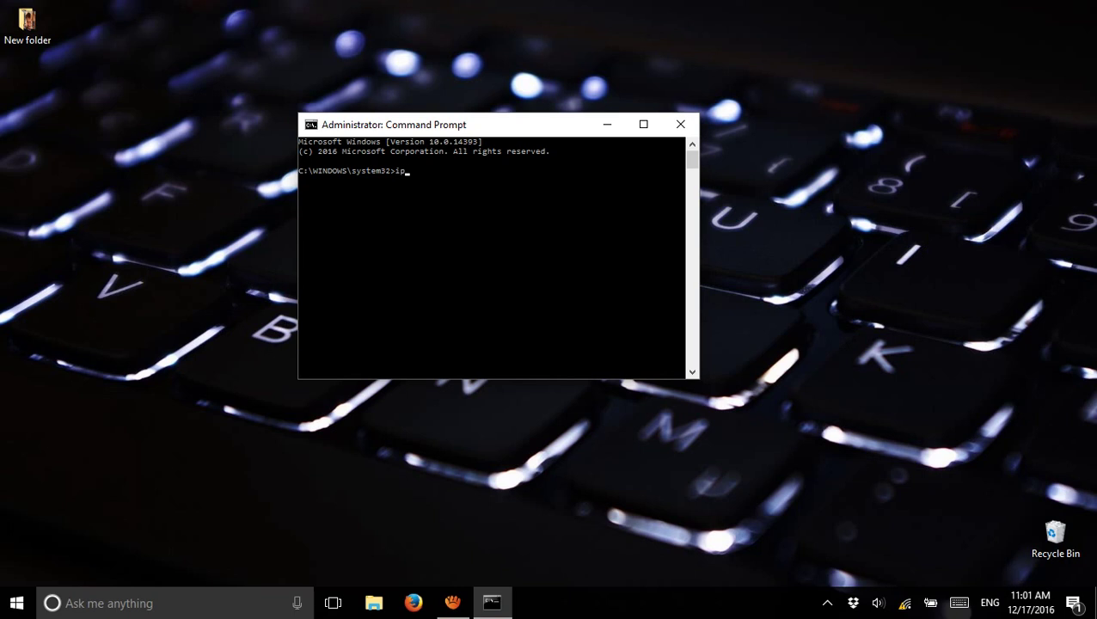
Step: Run ipconfig /release and /renew so Wi-Fi gets IPv4 192.168.1.230, then exit Command Prompt
type("onfig/release")
key("Return")
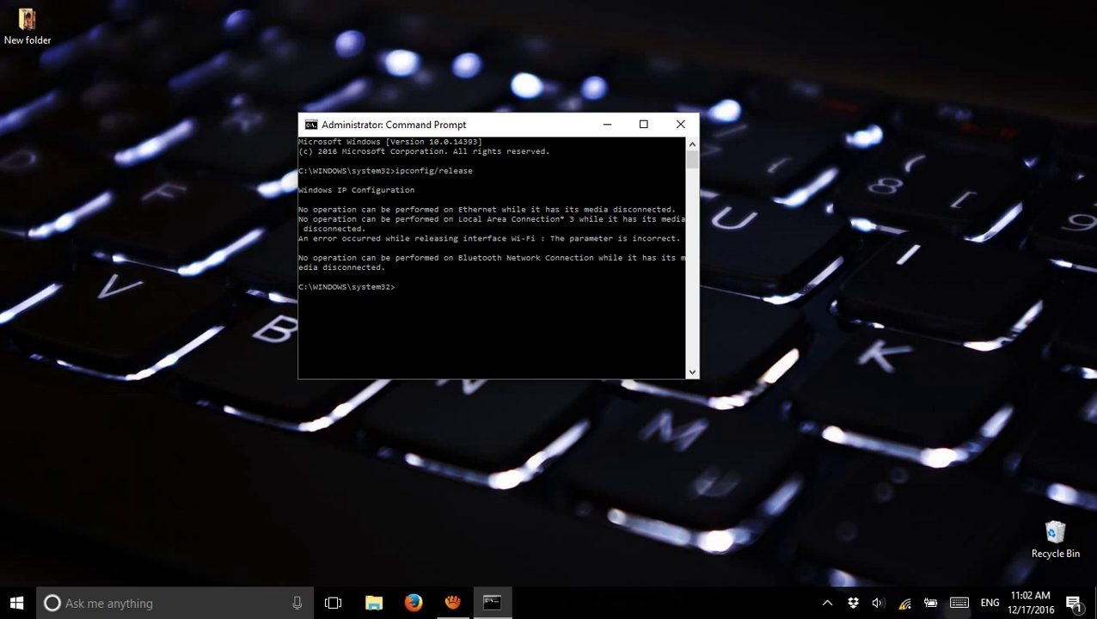
key("Up")
key("Return")
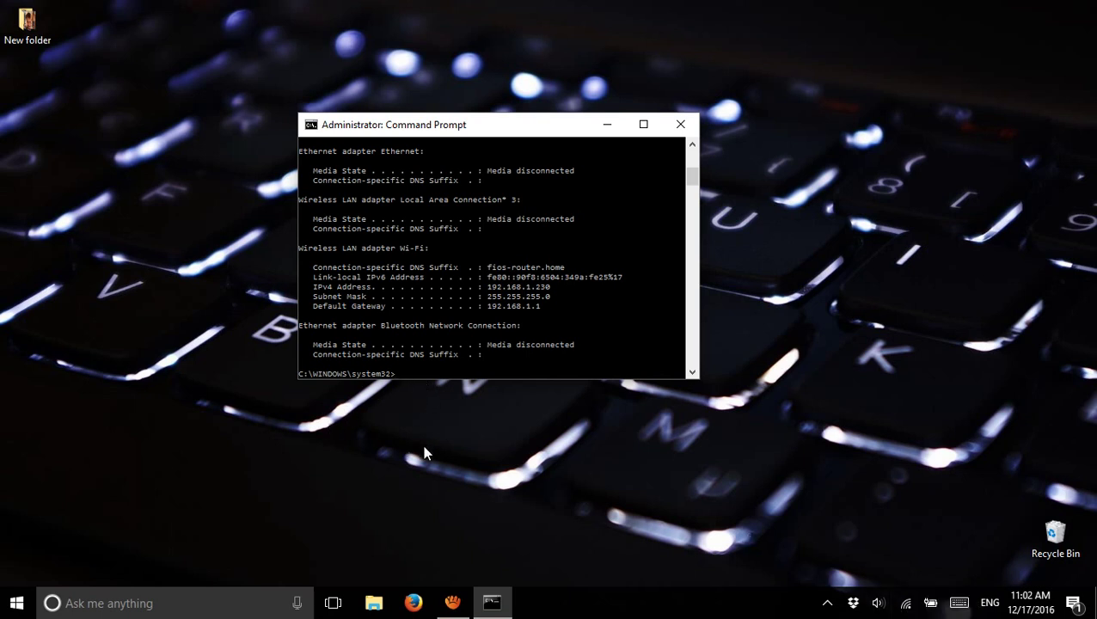
type("exit")
key("Return")
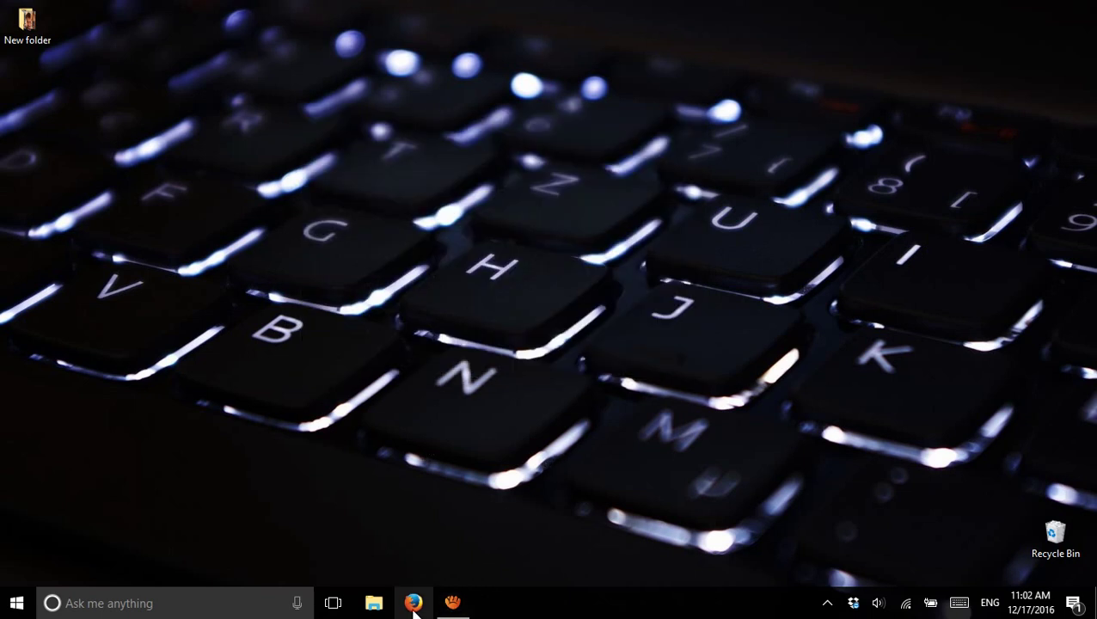
Step: Check that FiOS-ORTJH shows Connected, secured in the network flyout, then restore the aTube Catcher window
left_click(907, 605)
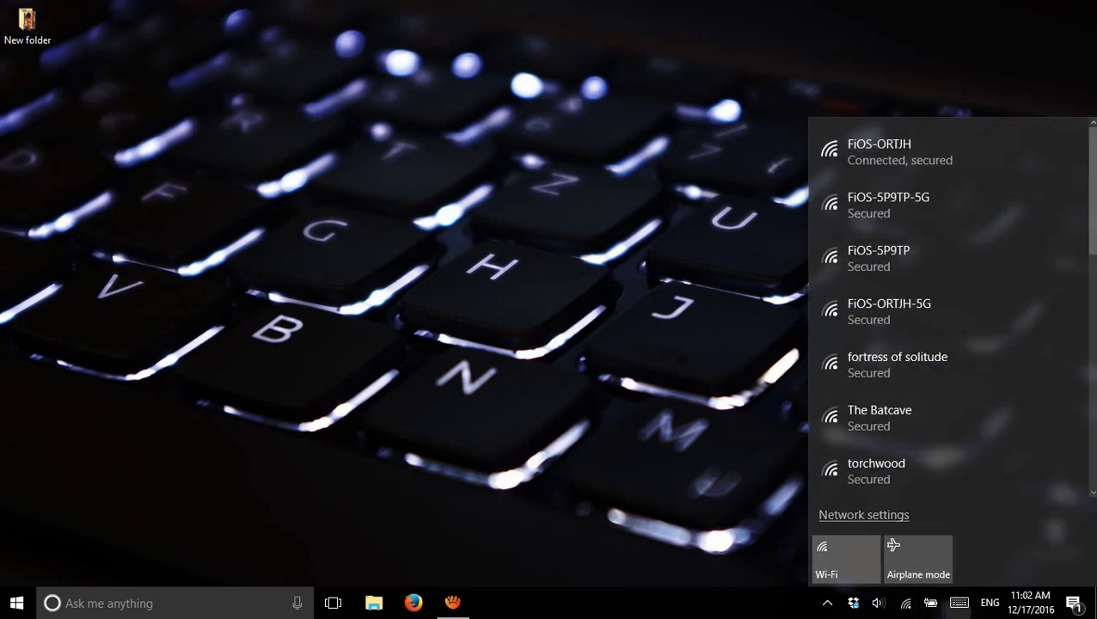
left_click(452, 603)
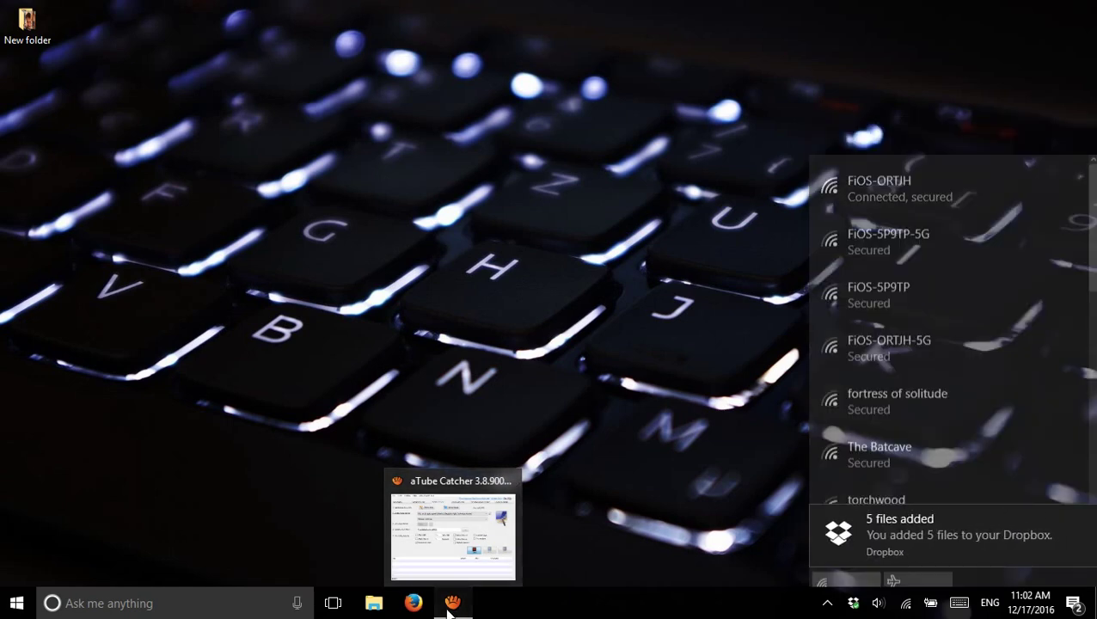